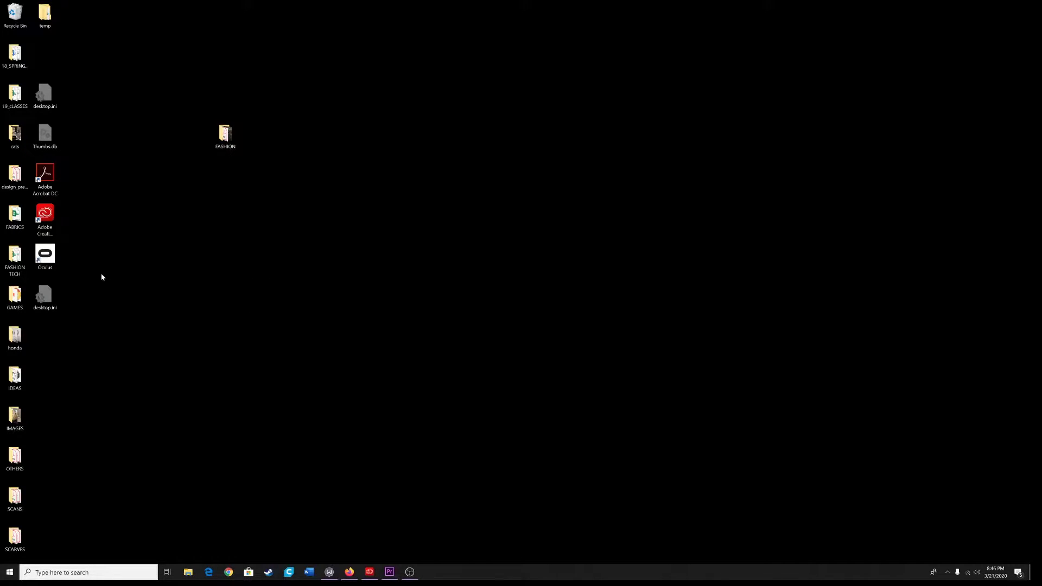
Step: Launch Adobe Creative Cloud Desktop from its shortcut on the Windows desktop
drag(44, 218, 198, 232)
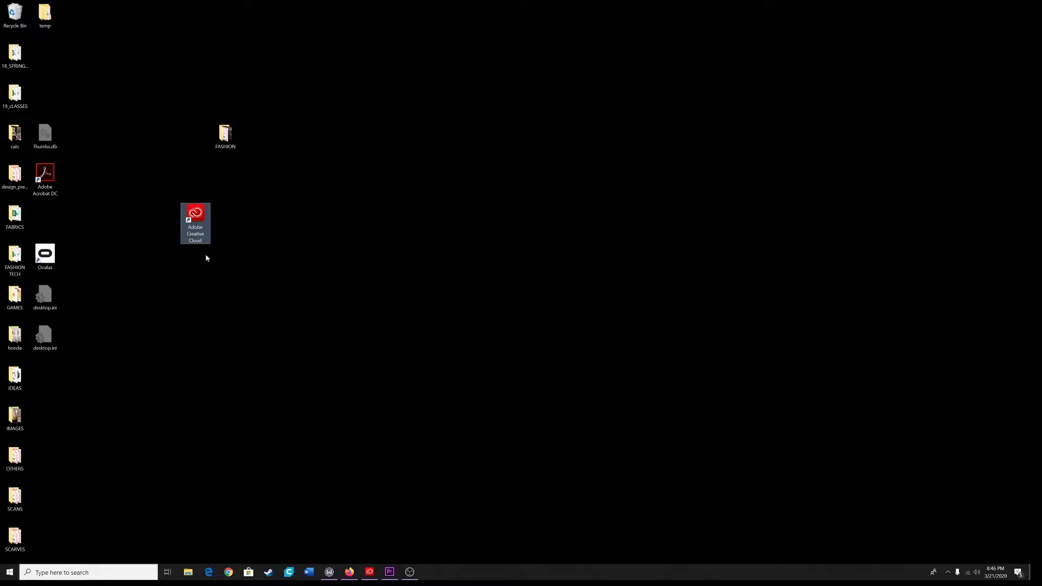
double_click(194, 215)
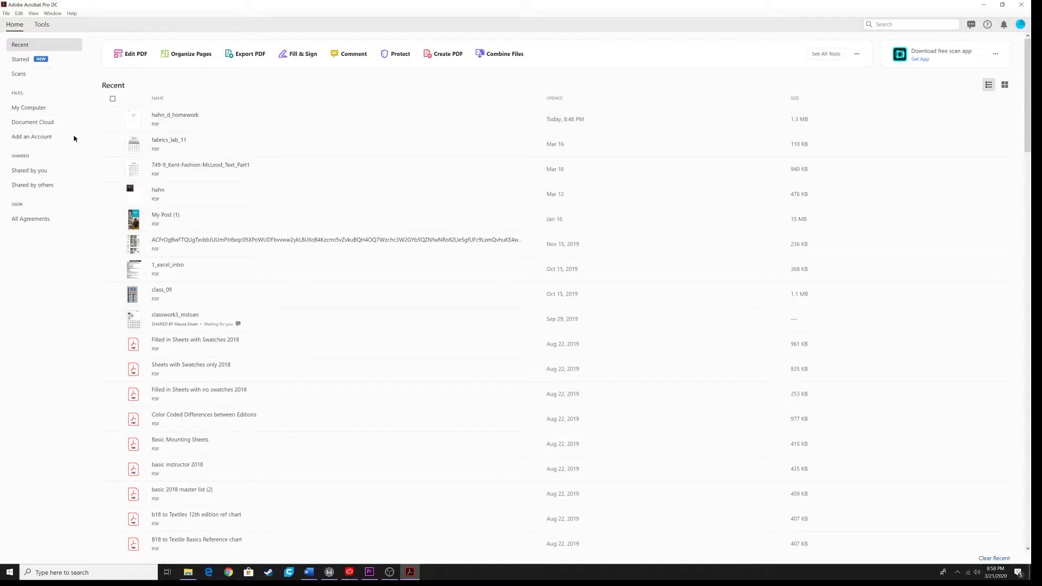
Step: Open Acrobat's Combine Files tool from the Tools view
click(41, 26)
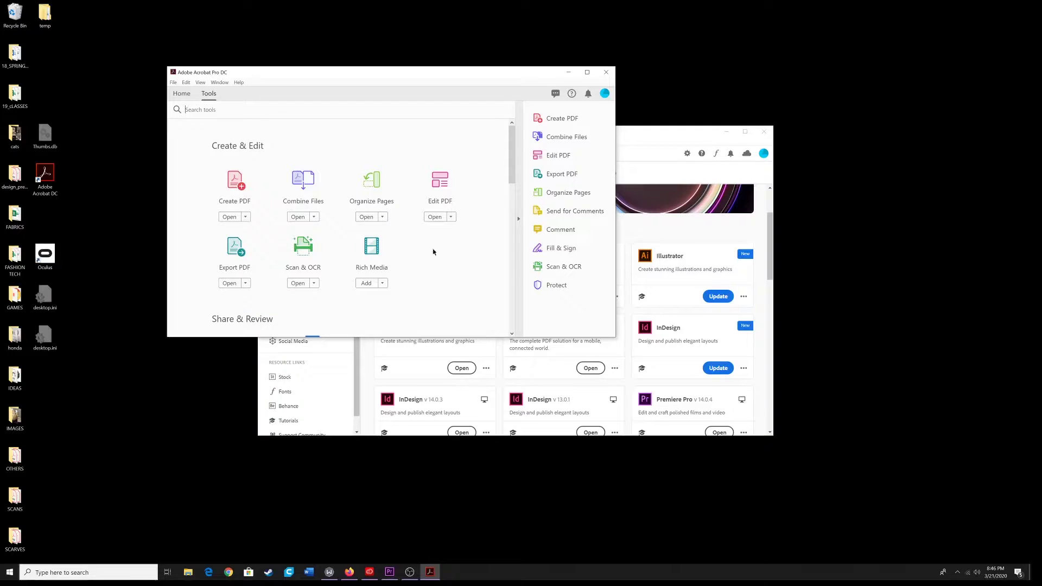
drag(380, 72, 533, 49)
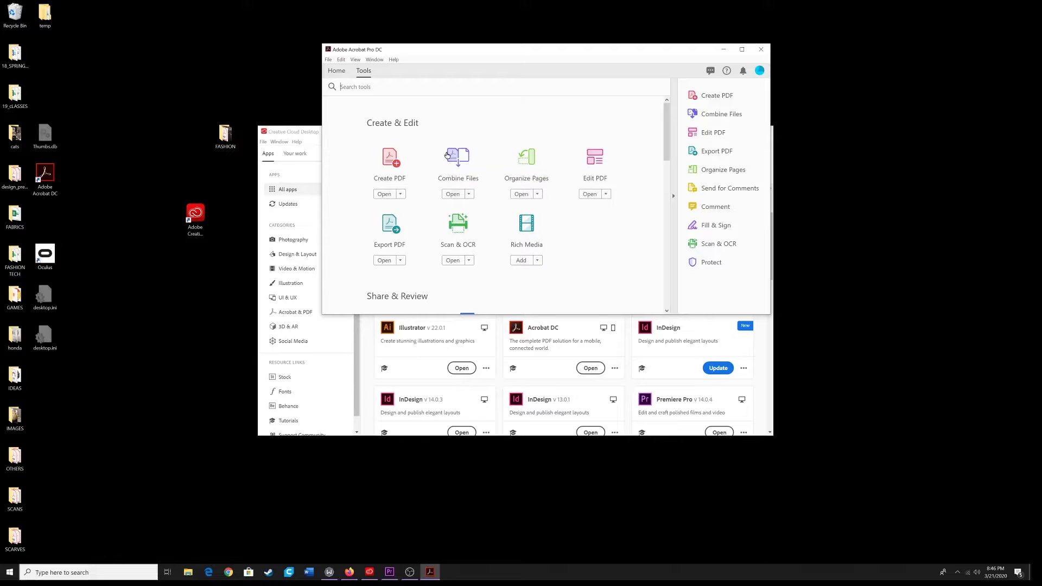
click(457, 155)
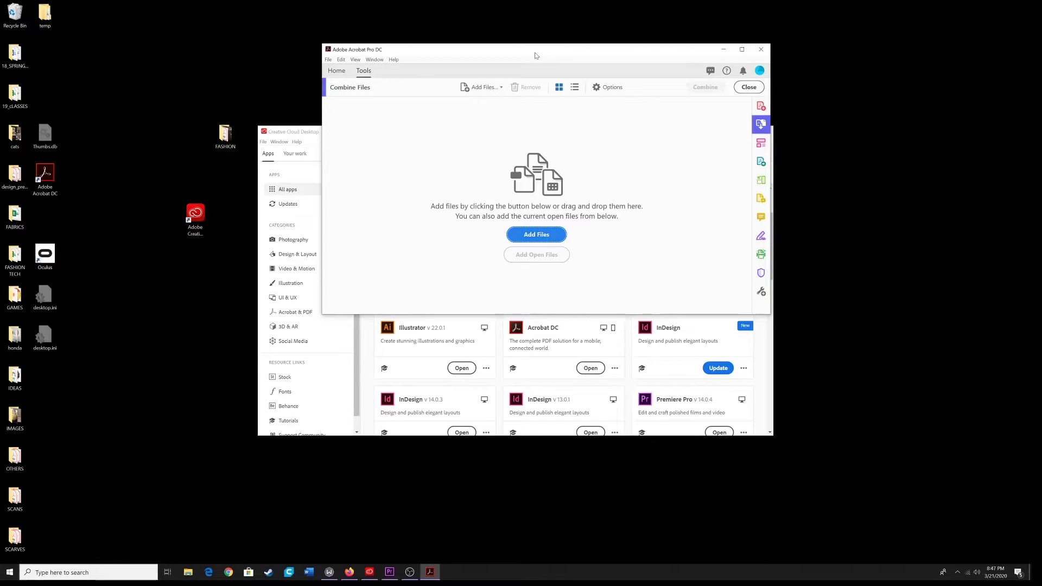
Step: Drag the Word document, hahn_scarf.pdf and baby-yoda.jpg from FASHION into the combine list
drag(535, 55, 620, 55)
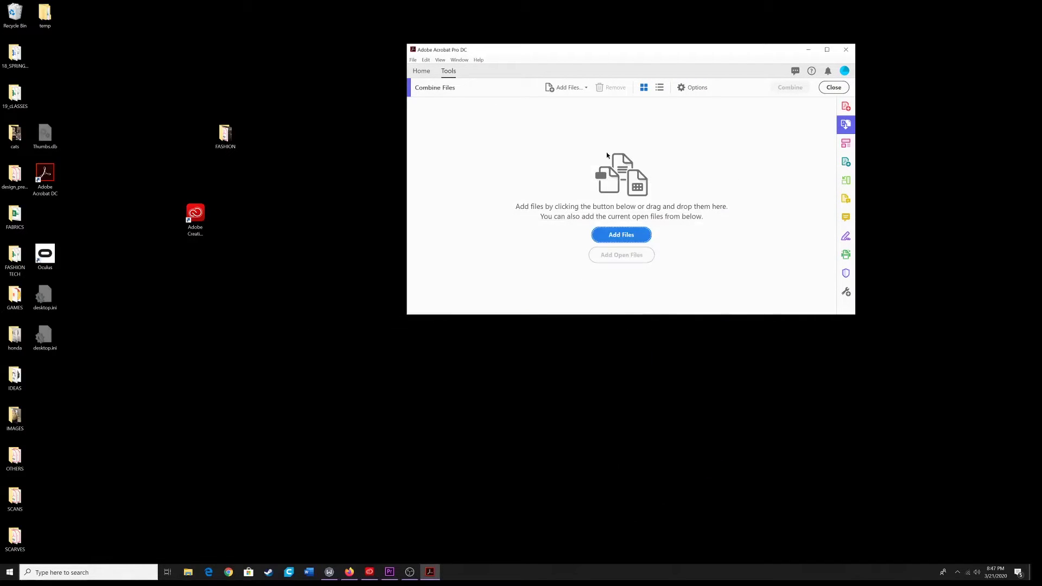
click(609, 237)
double_click(232, 145)
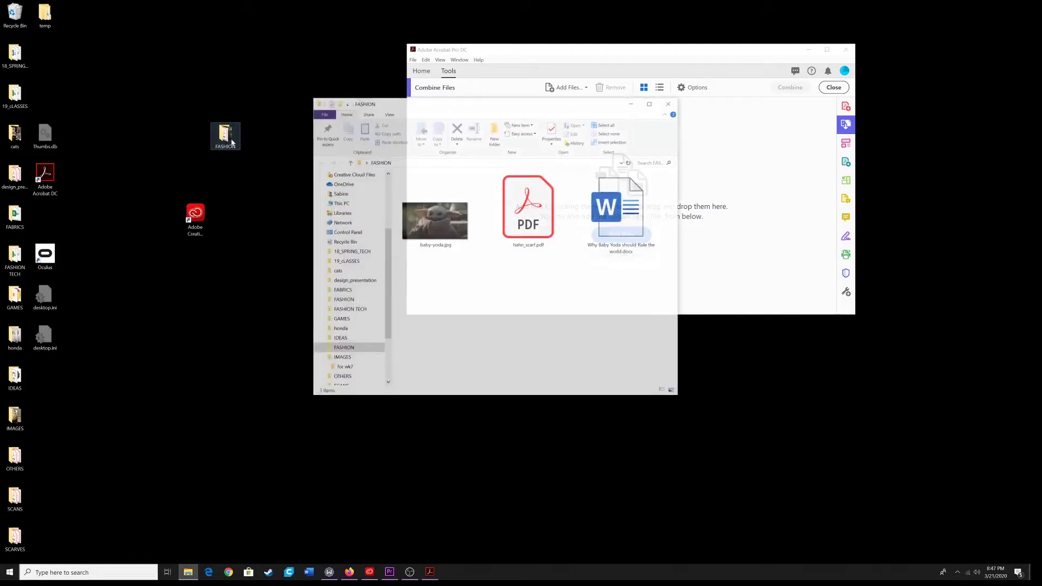
drag(498, 109, 231, 76)
click(247, 170)
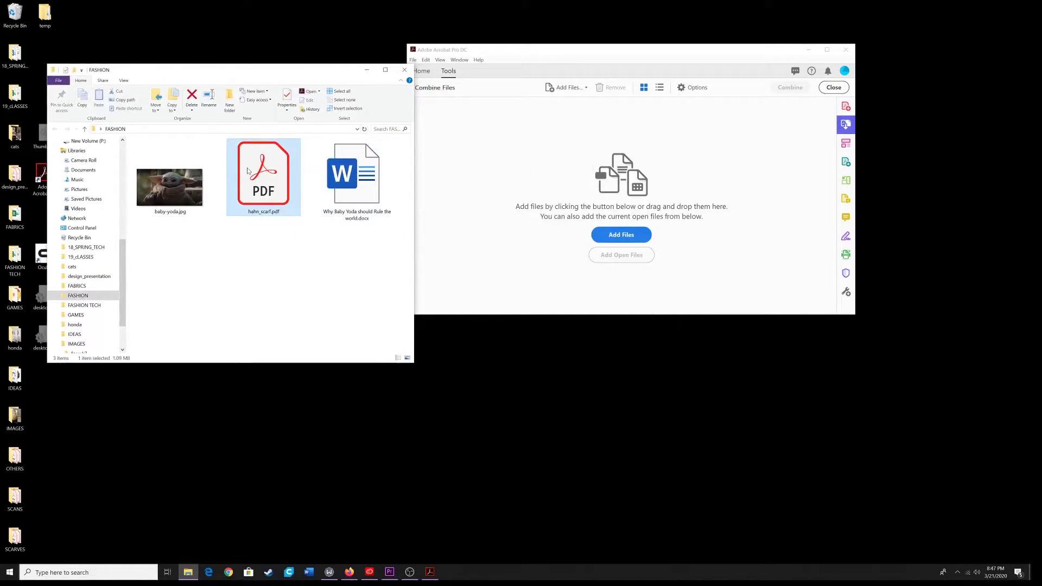
click(169, 188)
drag(350, 196, 534, 200)
drag(263, 175, 547, 199)
drag(170, 188, 613, 235)
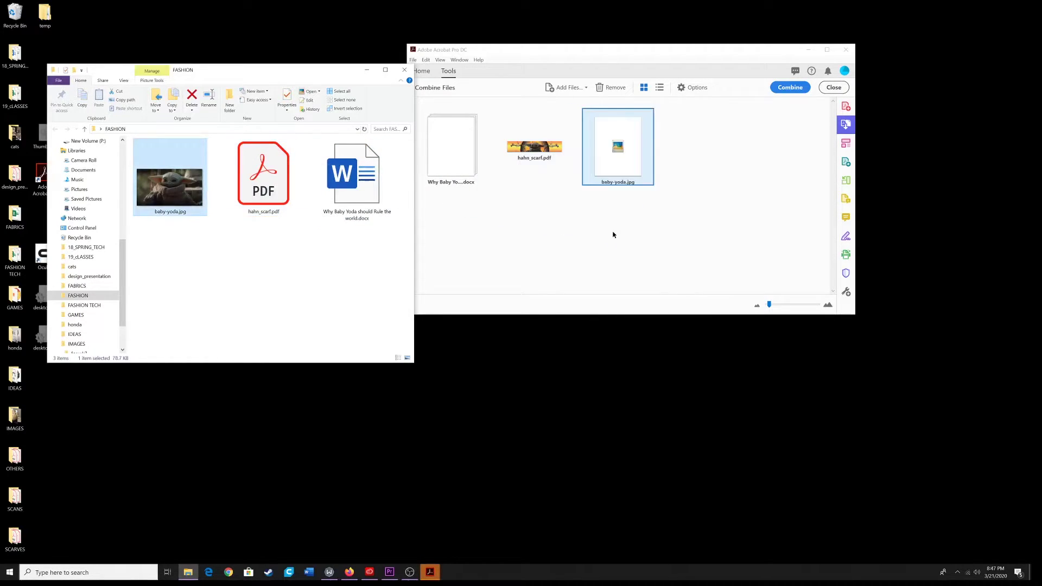
Step: Put the Word document first and combine all three files into the 10-page Binder1.pdf
click(370, 79)
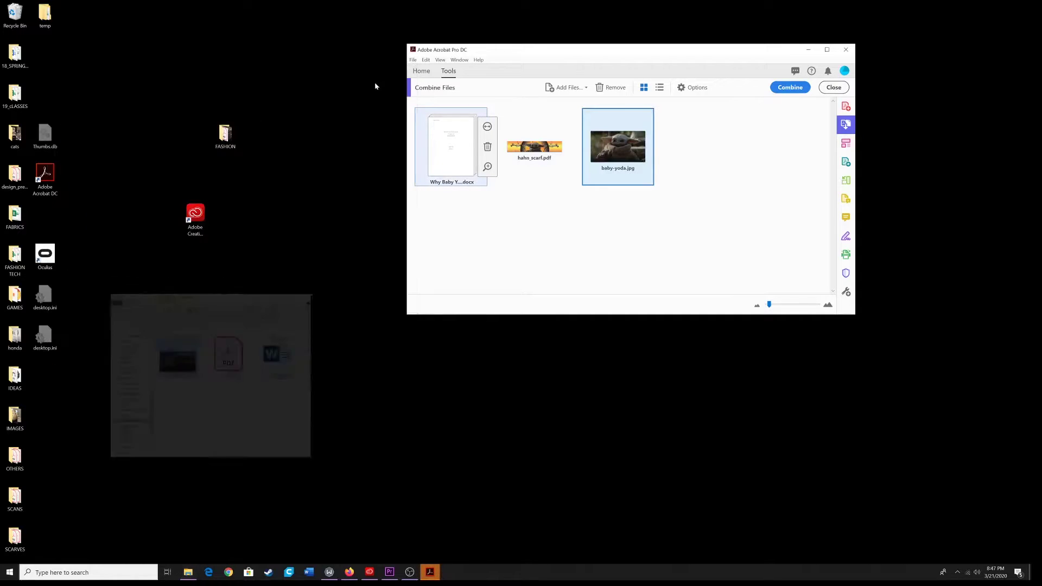
click(487, 130)
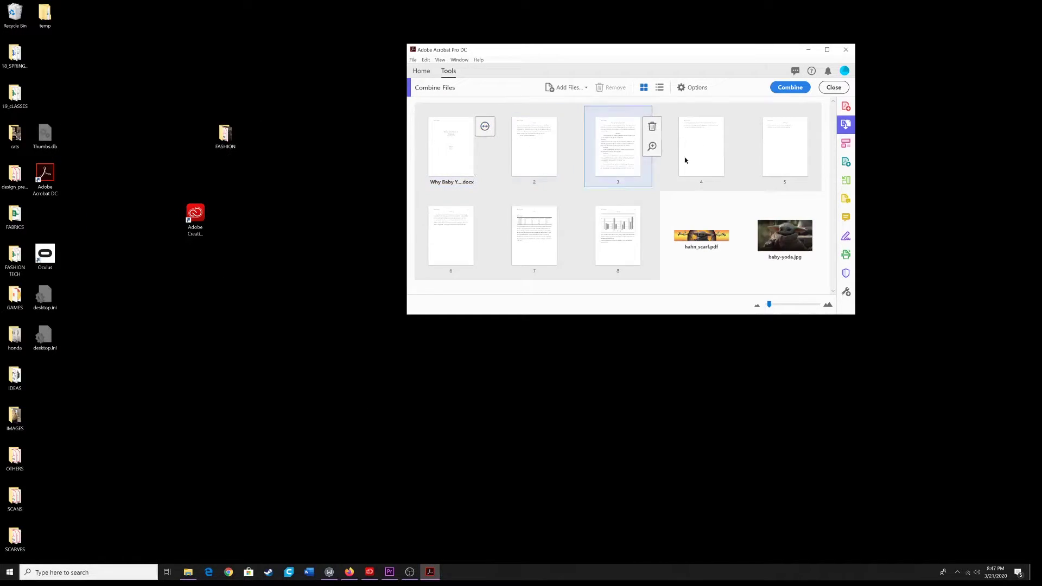
click(484, 129)
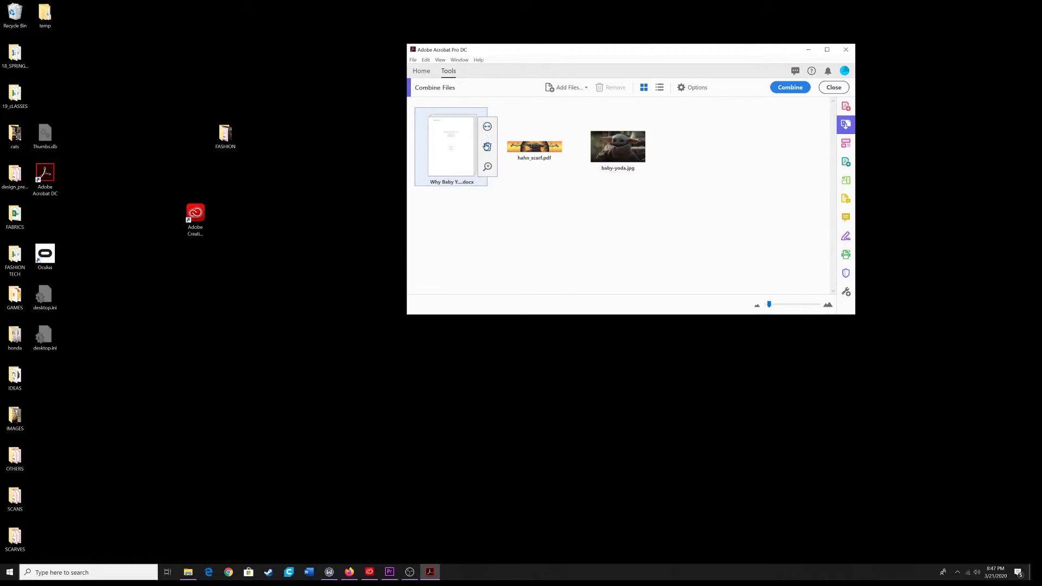
drag(462, 156, 566, 153)
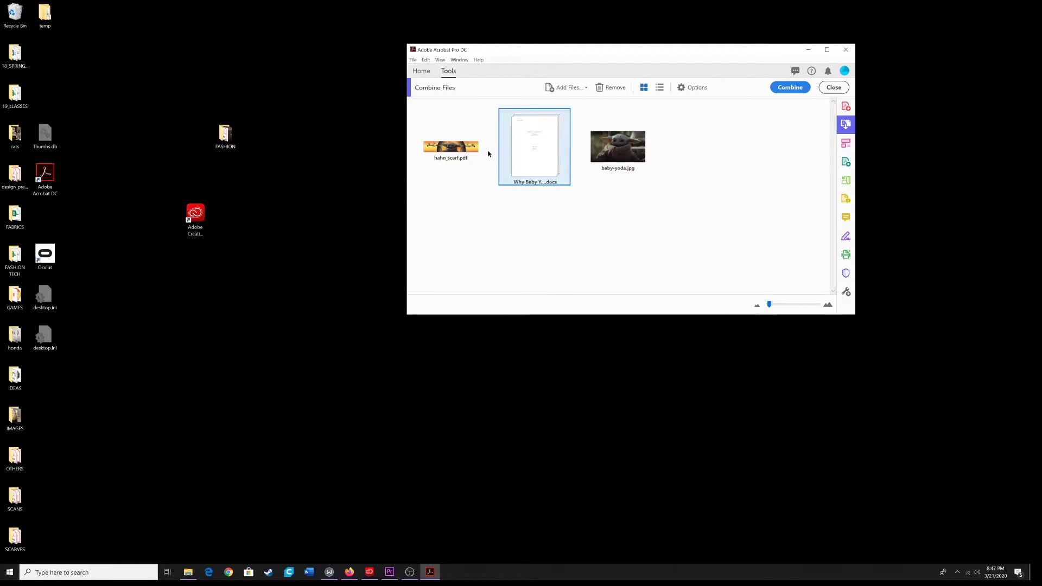
mouse_move(617, 147)
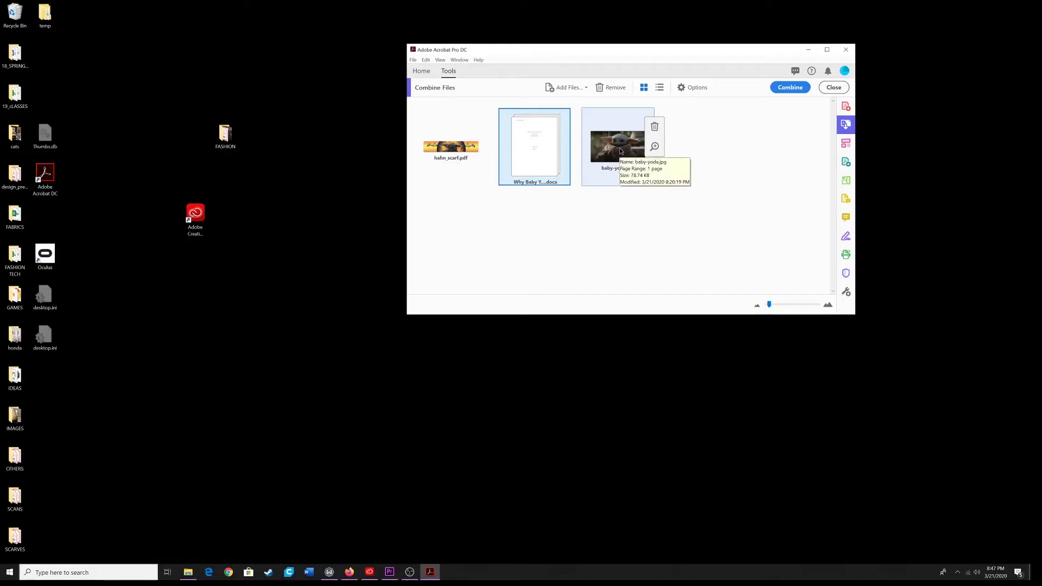
drag(538, 145, 468, 150)
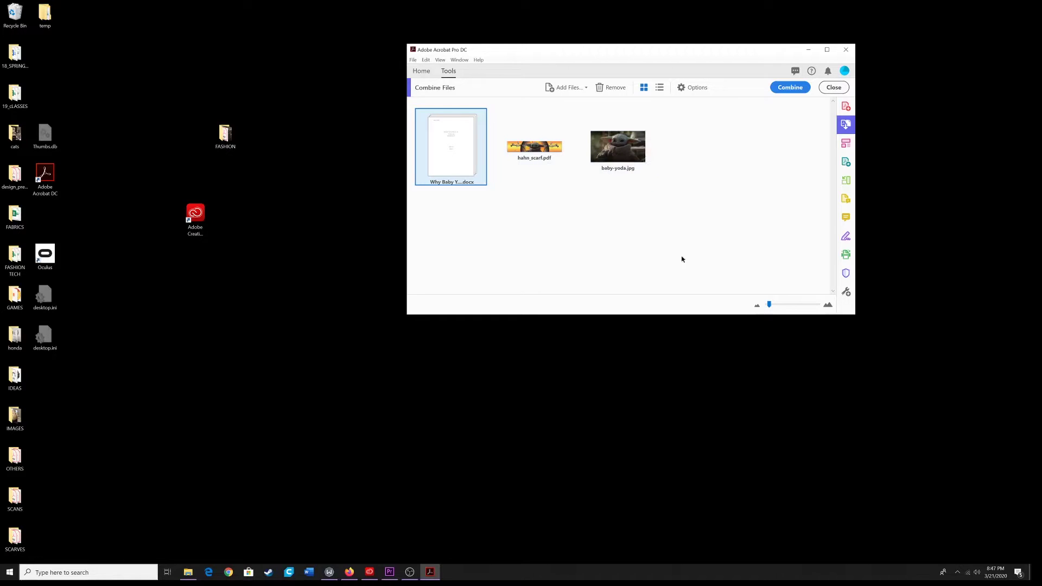
click(784, 89)
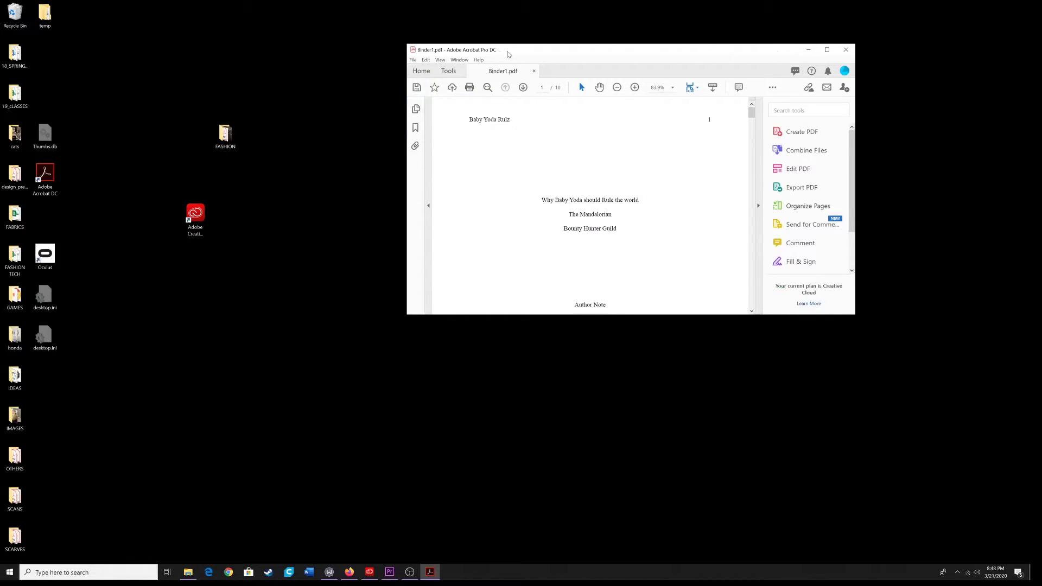
click(414, 60)
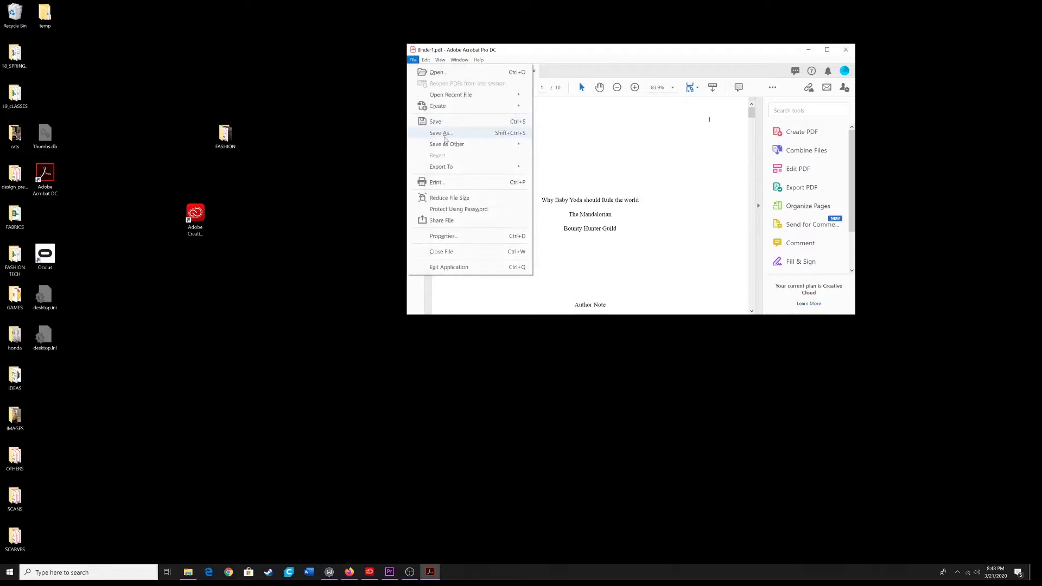
click(445, 134)
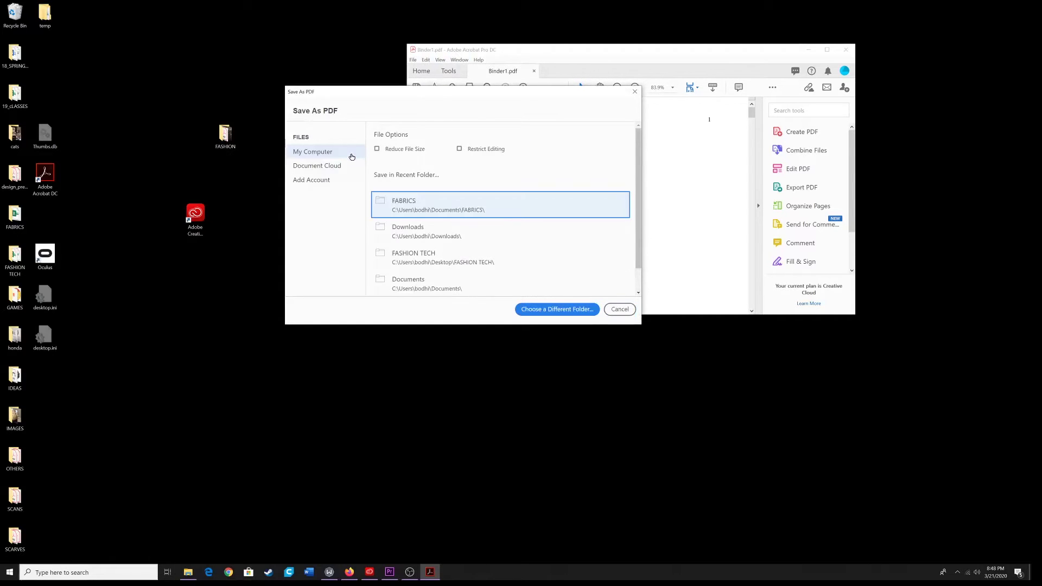
click(557, 309)
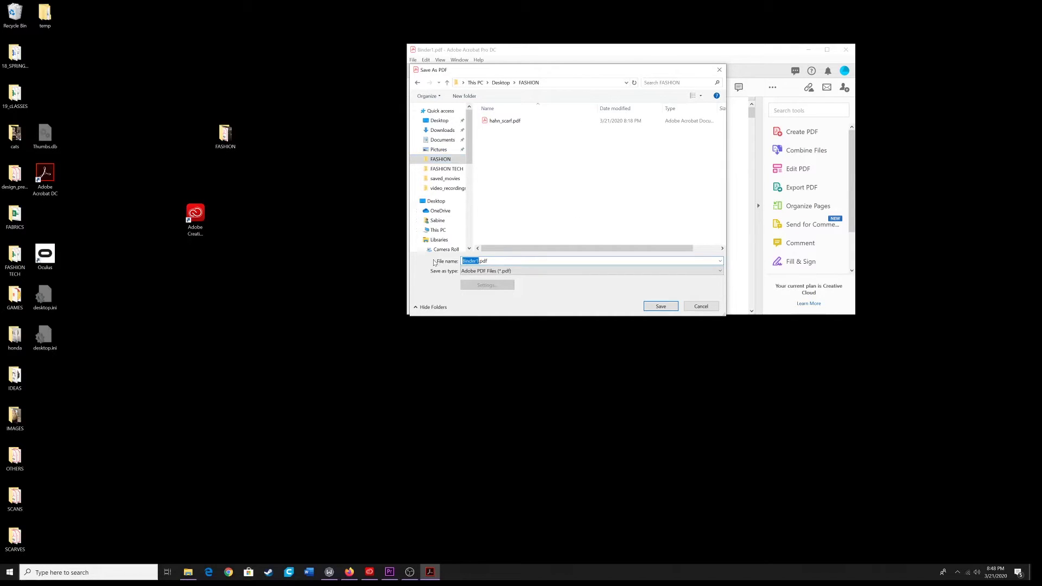
text(hahn_d_homework)
click(664, 307)
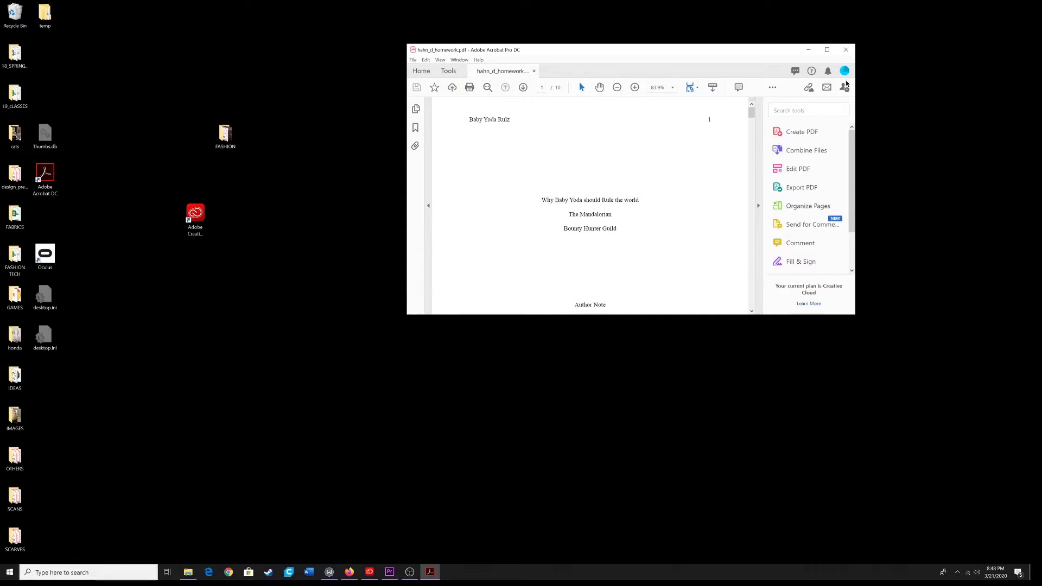
click(845, 50)
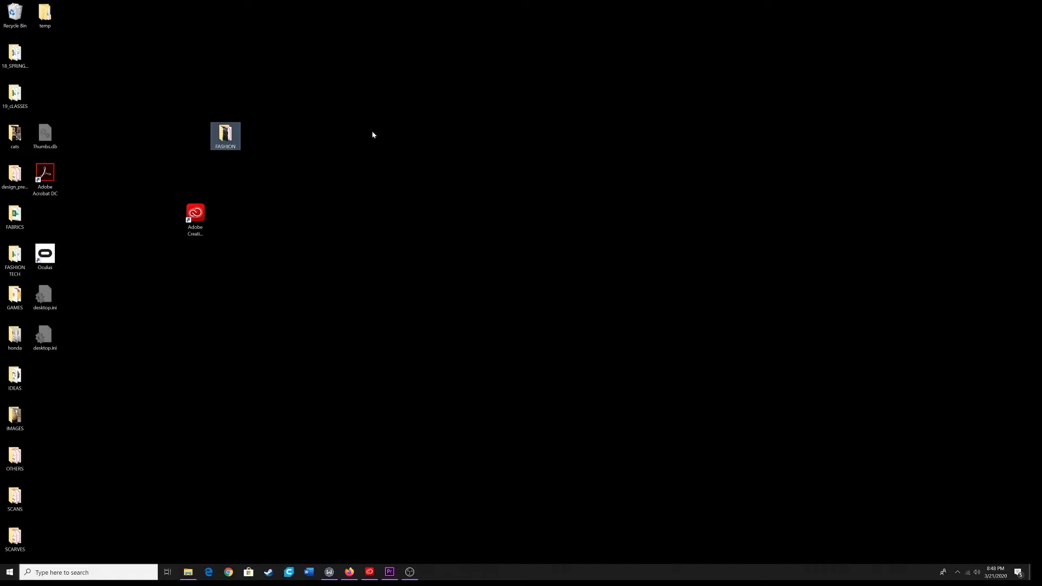
double_click(233, 140)
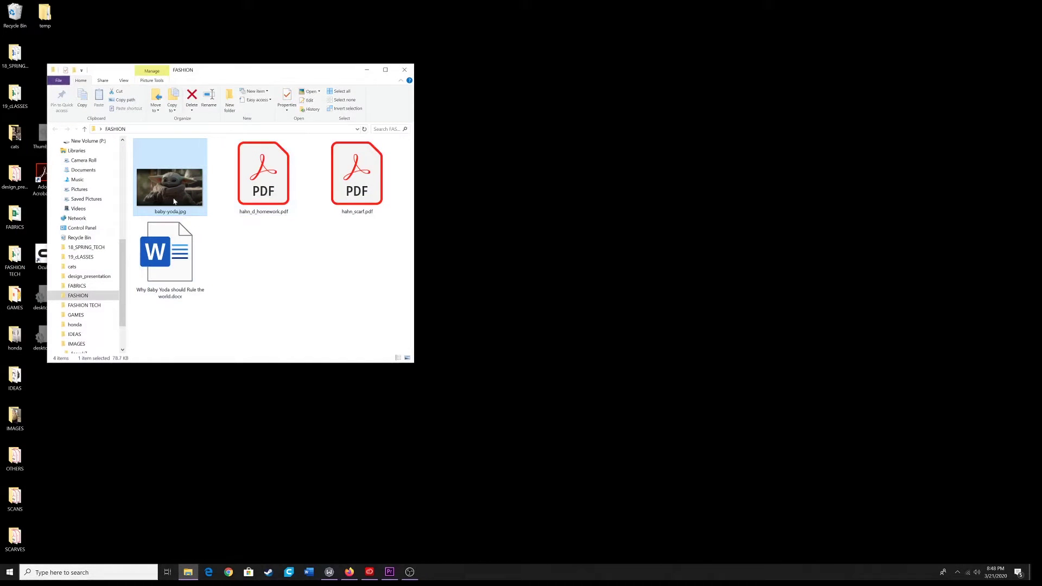
click(251, 200)
click(362, 196)
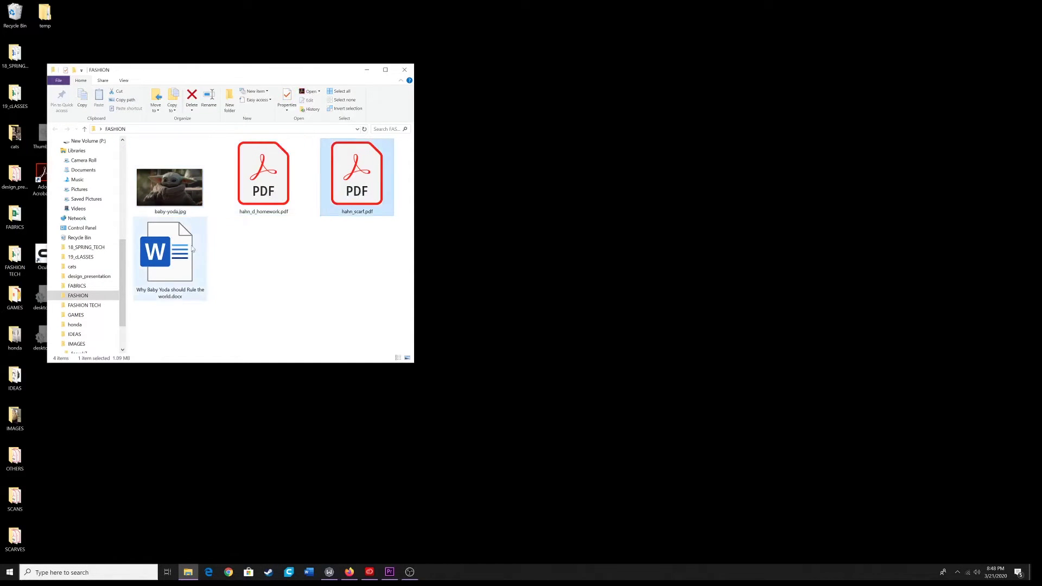
click(170, 253)
click(265, 181)
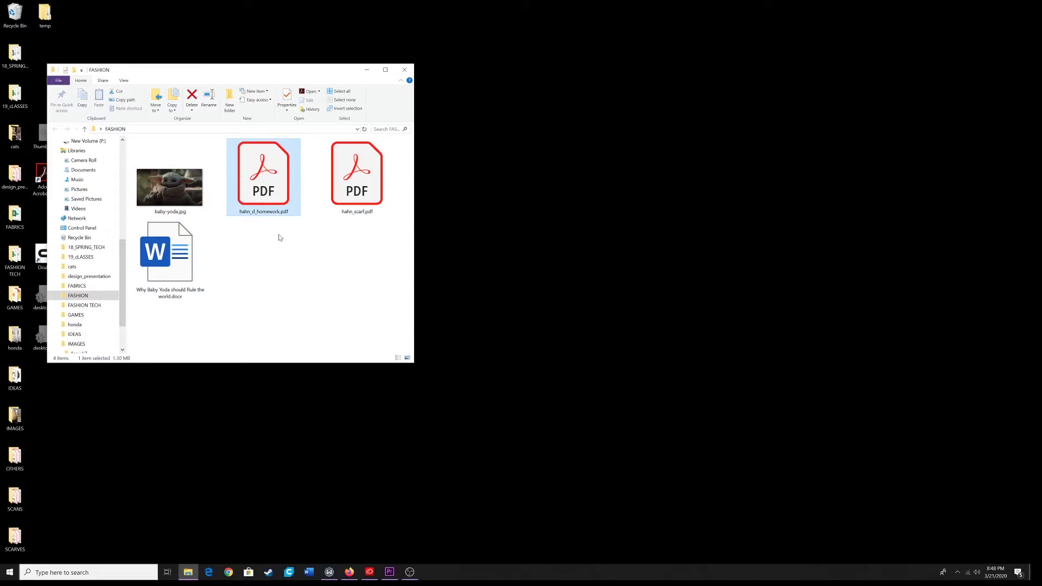
double_click(267, 193)
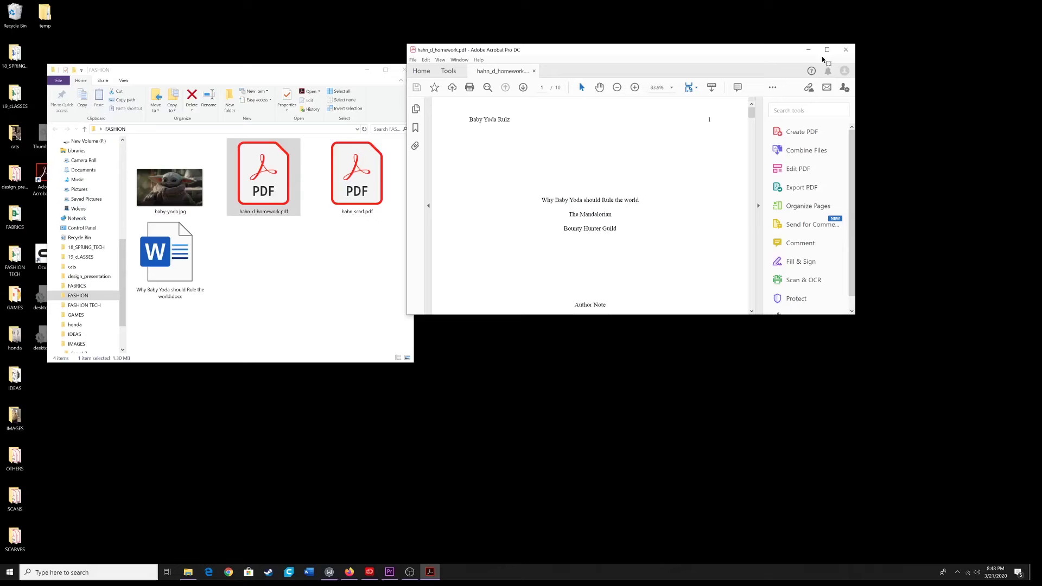
Step: Maximize the Acrobat window and zoom hahn_d_homework.pdf out to 100%
click(828, 50)
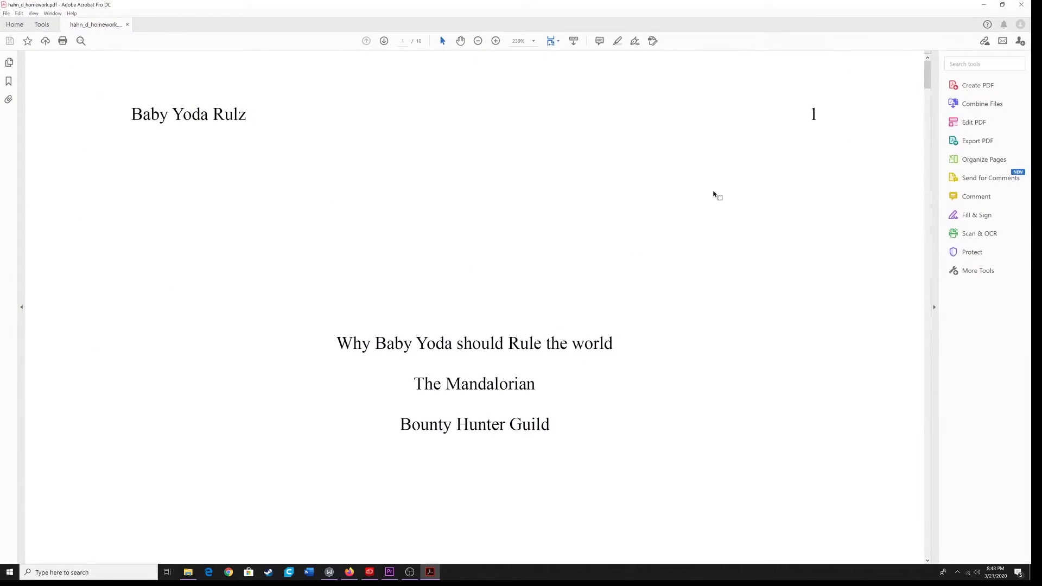
scroll(714, 193, down, 2)
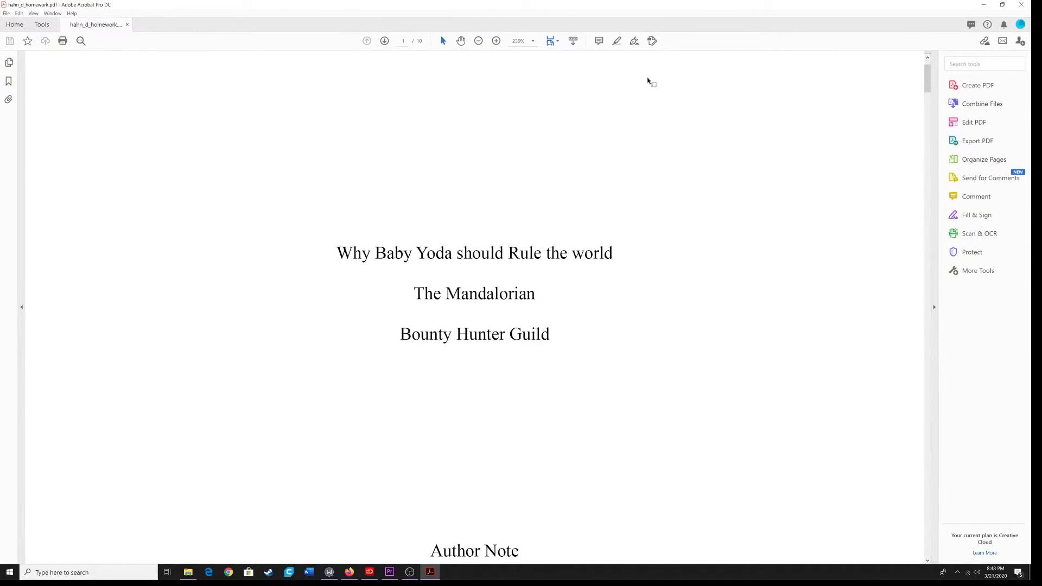
click(479, 41)
click(480, 42)
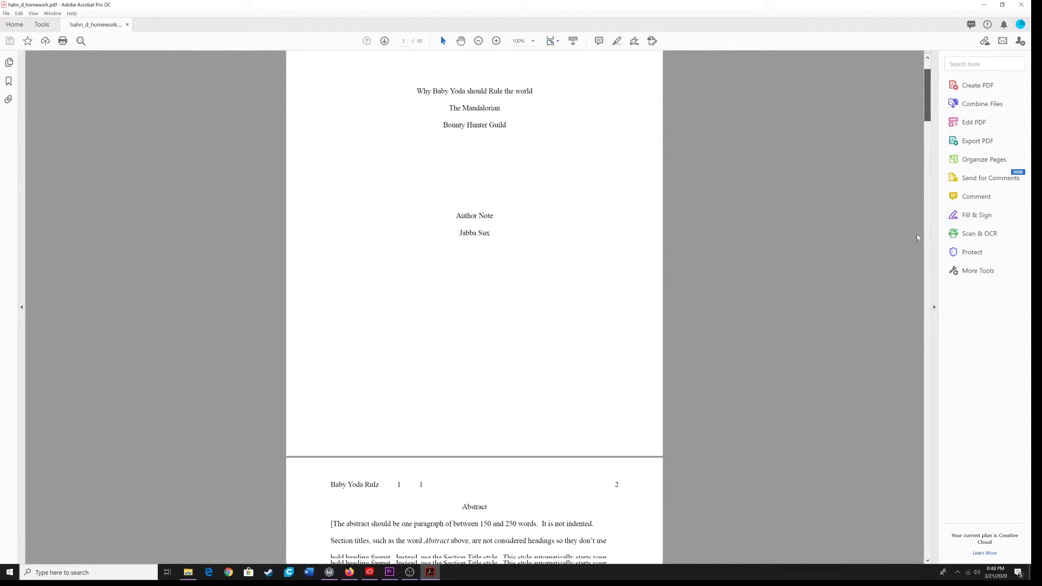
mouse_move(926, 98)
mouse_down()
mouse_move(929, 523)
mouse_move(929, 485)
mouse_up()
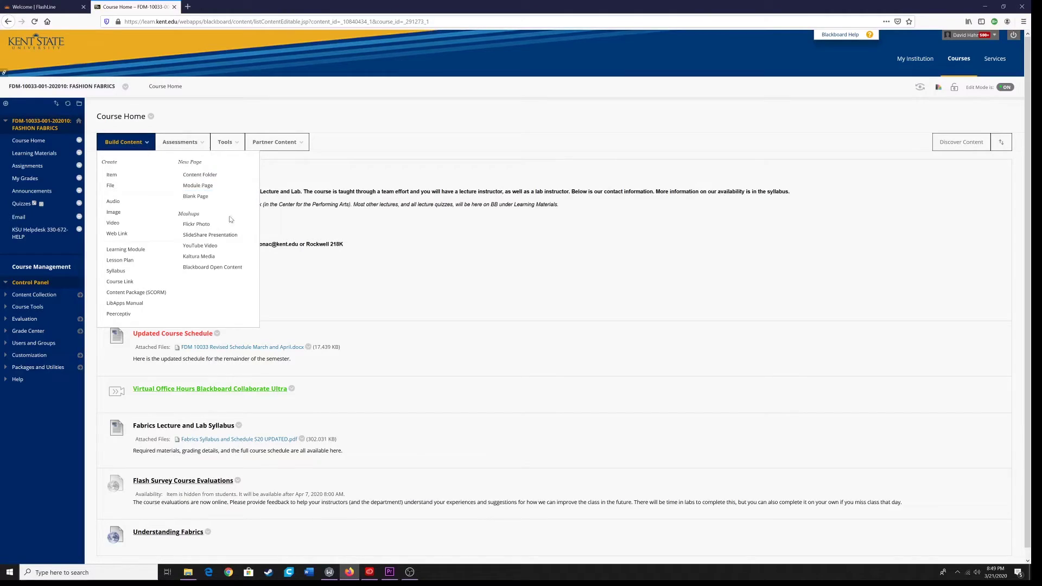
Step: Go through Assignments and Labs 11-17 to the Lab 13: Weft Knits submission page
click(342, 234)
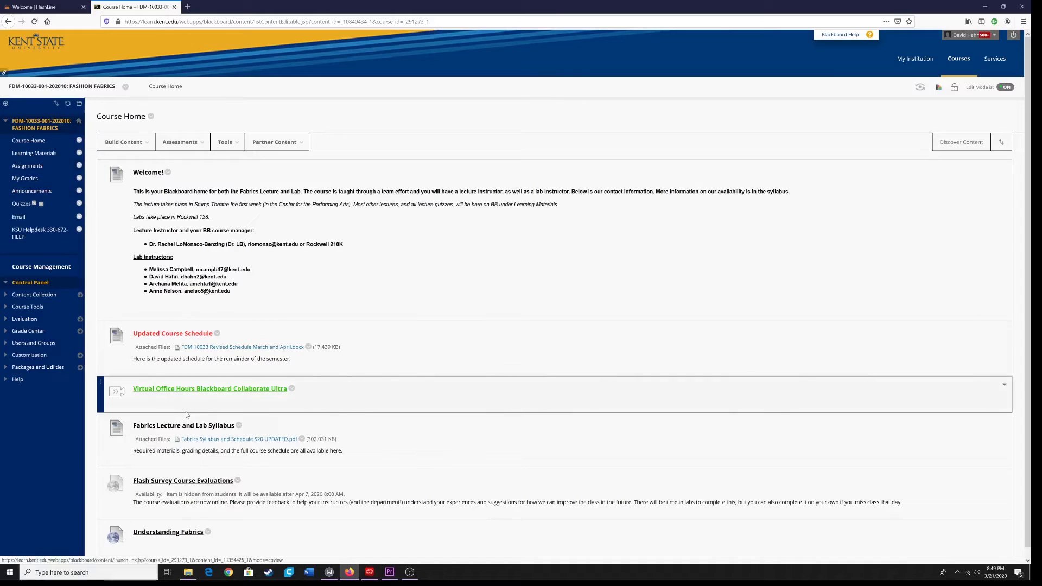
scroll(209, 362, down, 1)
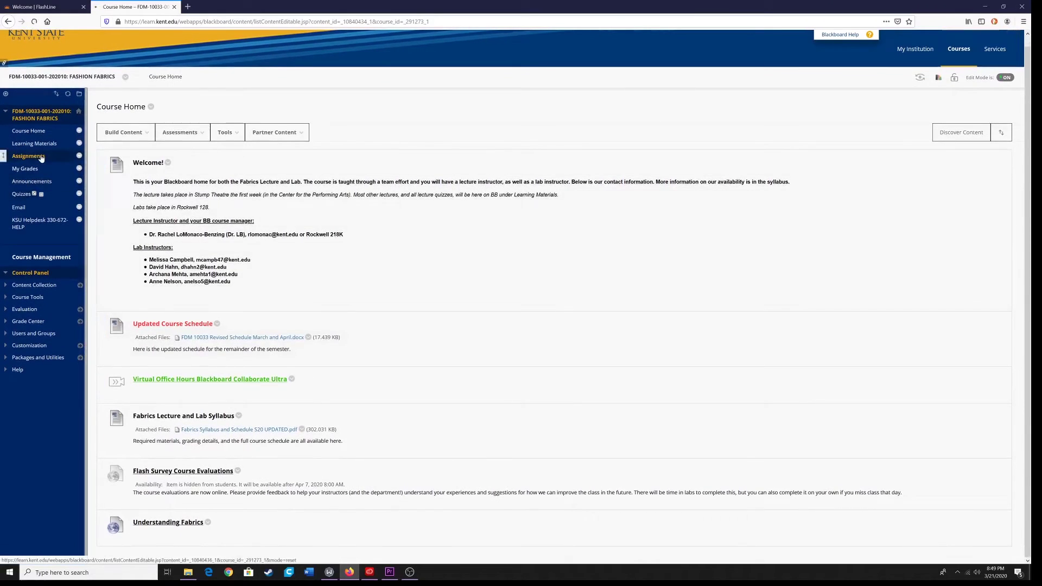
click(28, 163)
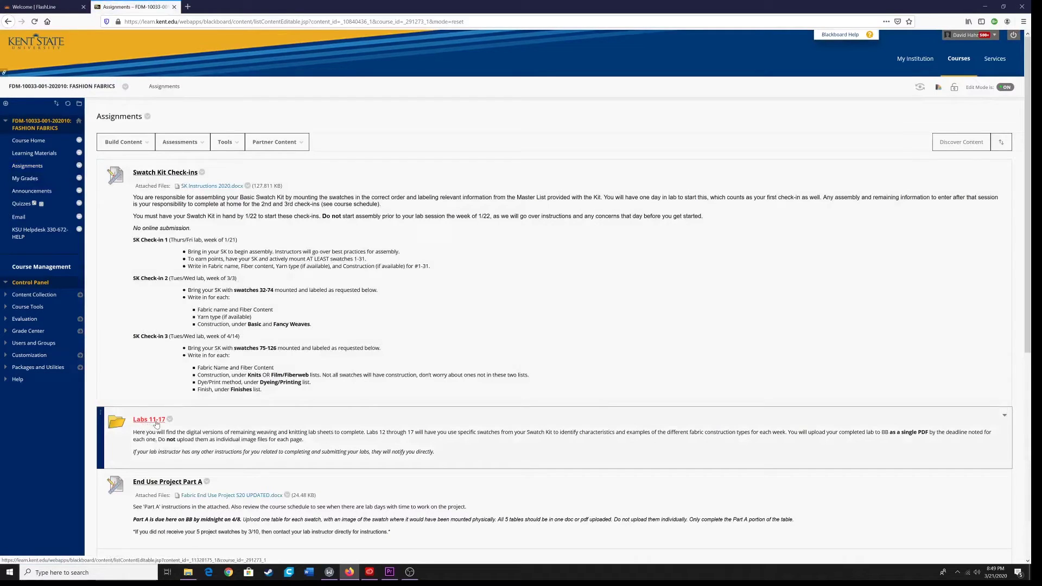
click(157, 420)
scroll(326, 350, down, 1)
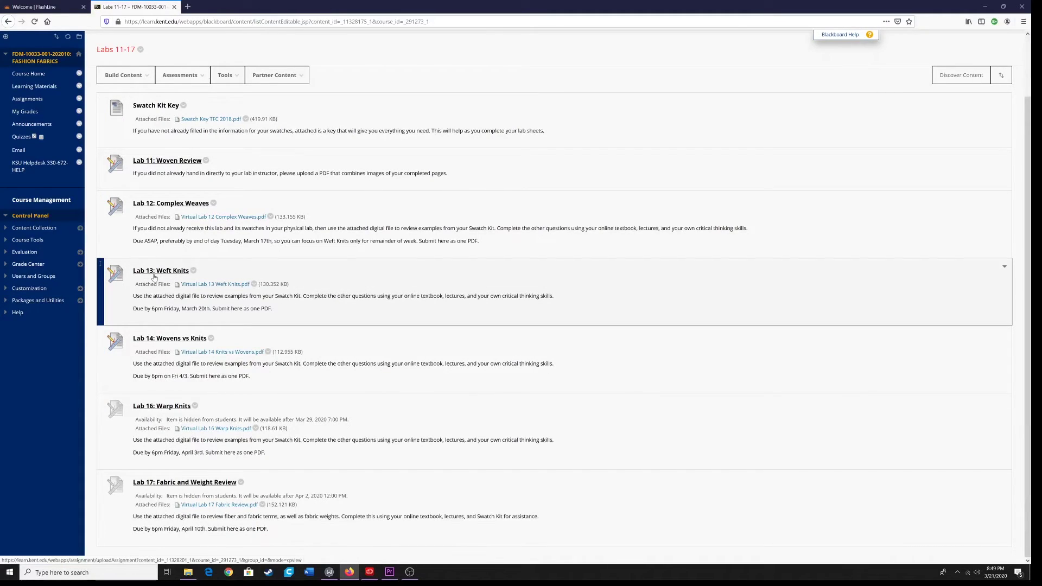
click(162, 272)
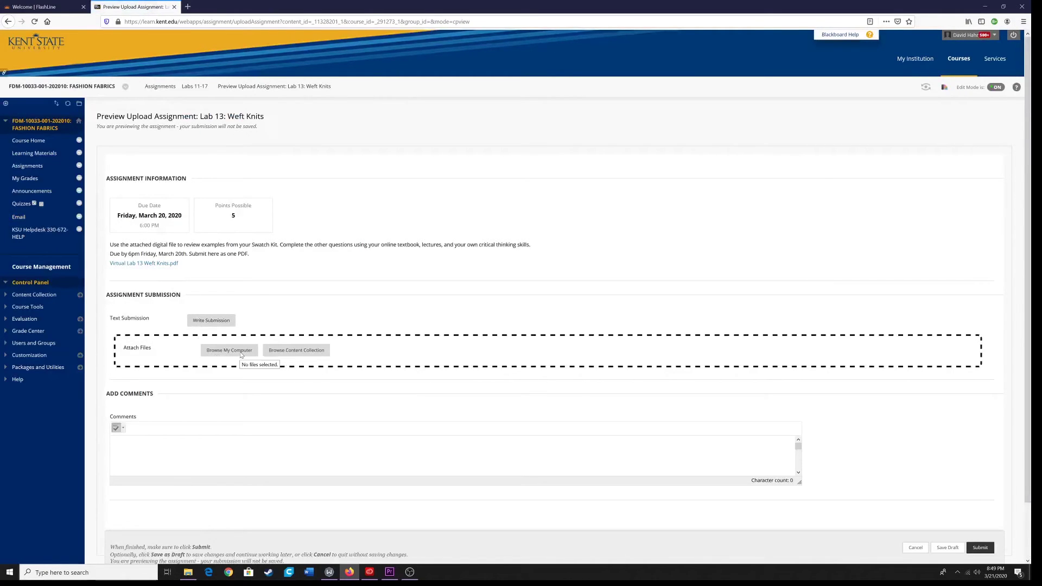
click(241, 355)
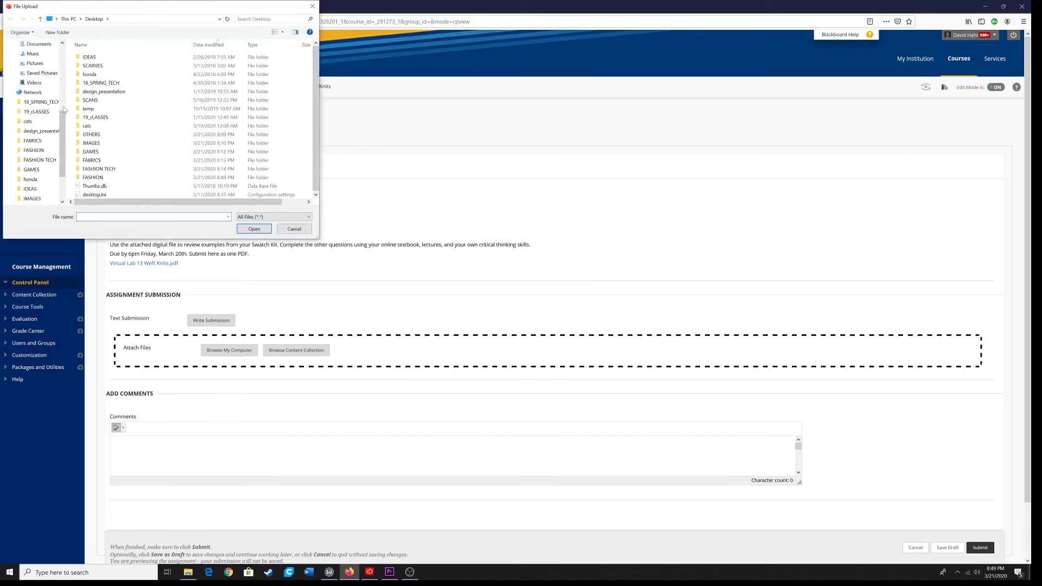
drag(61, 138, 61, 56)
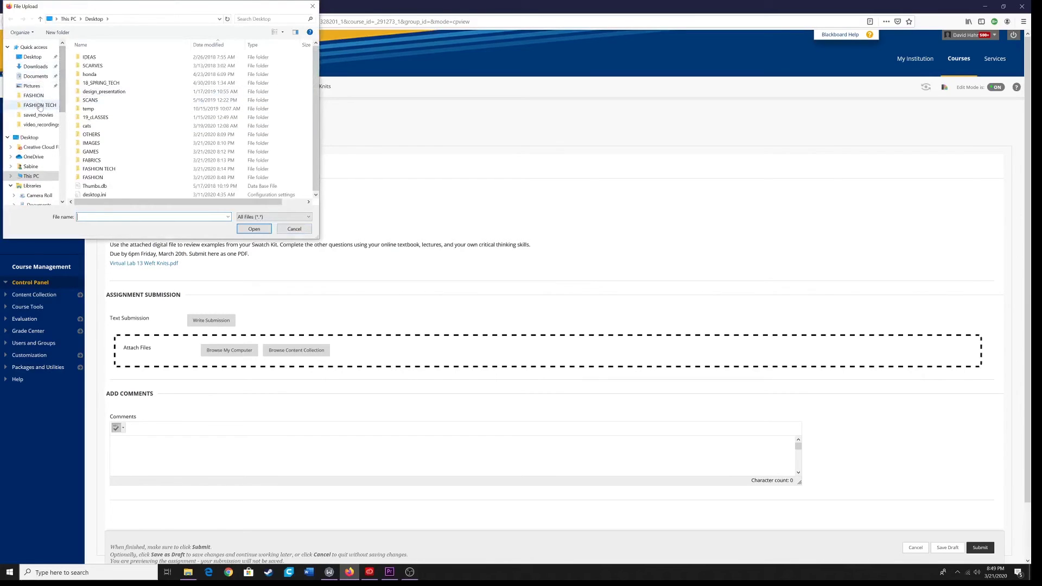
click(34, 96)
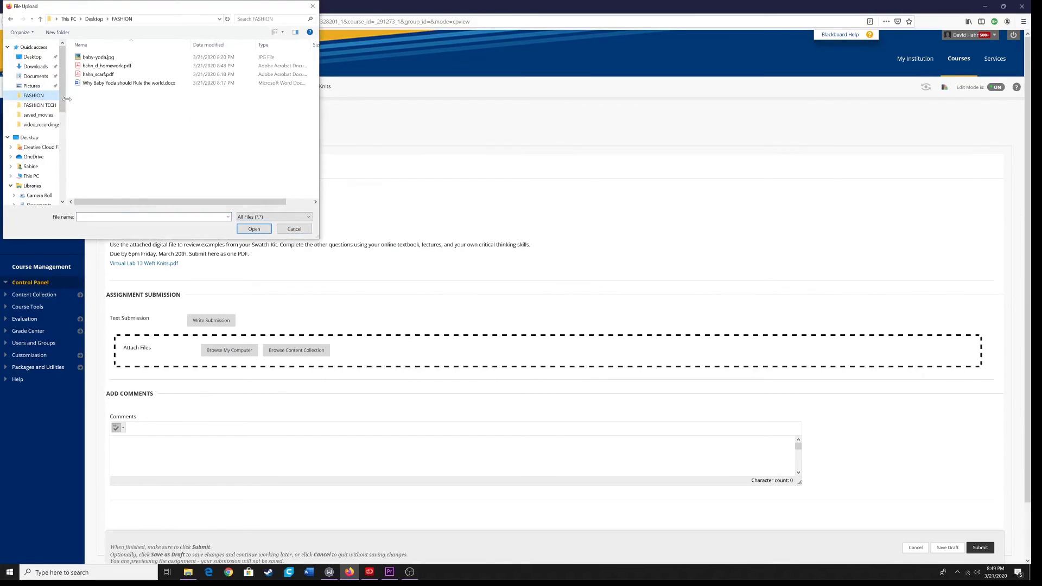
click(103, 71)
click(247, 230)
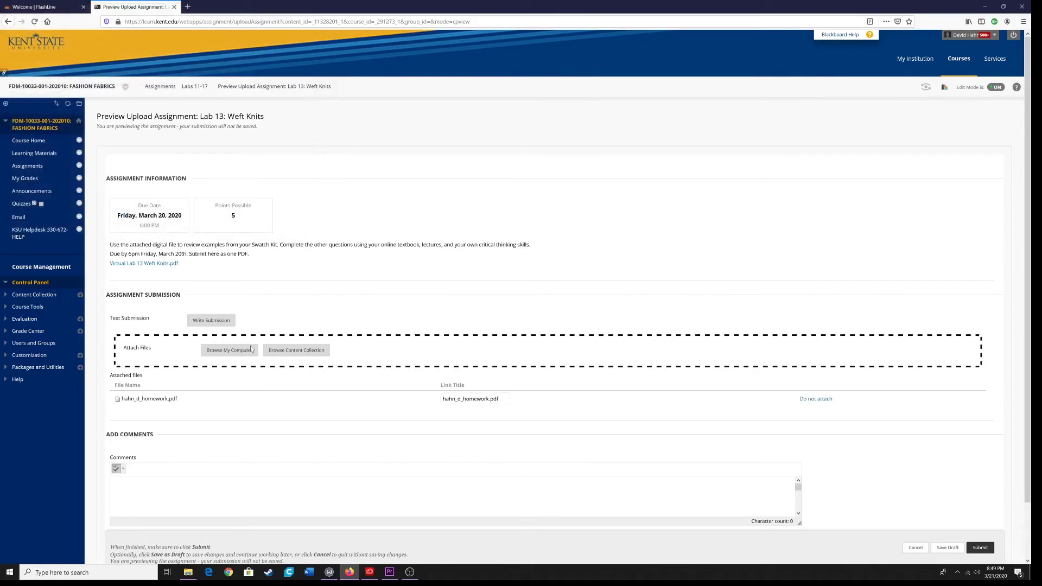
click(171, 473)
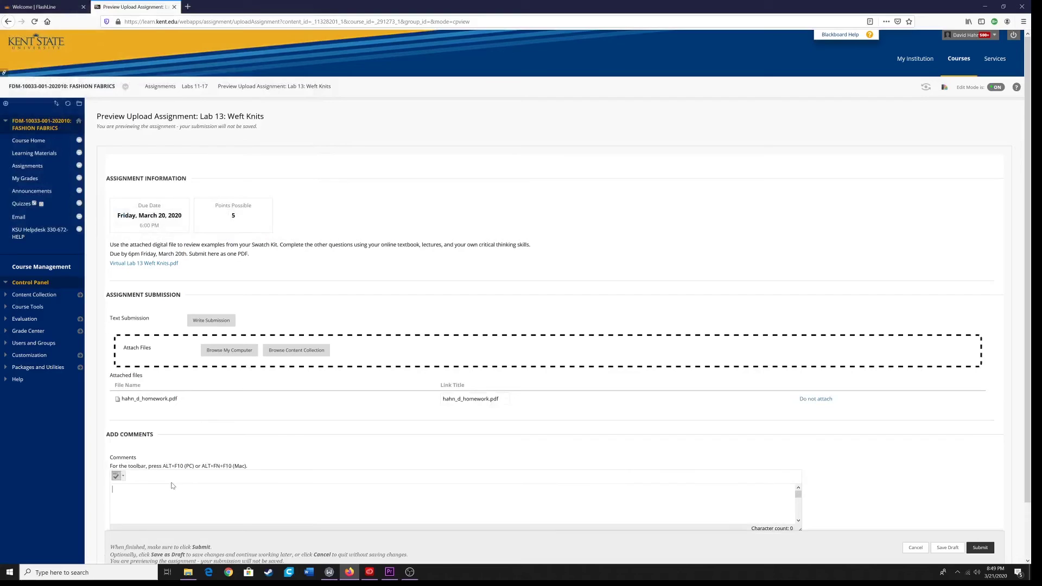
scroll(171, 486, down, 2)
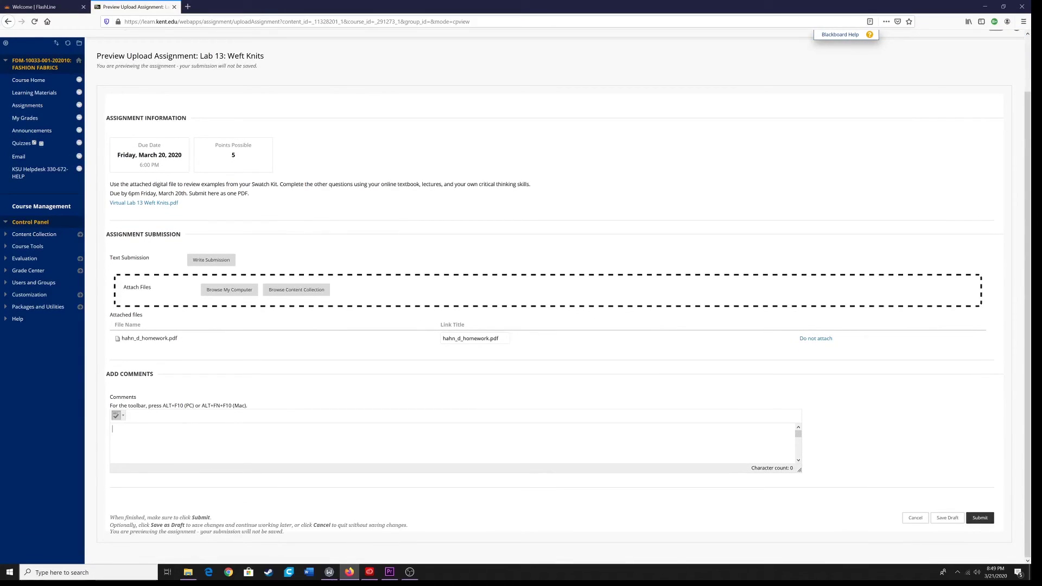